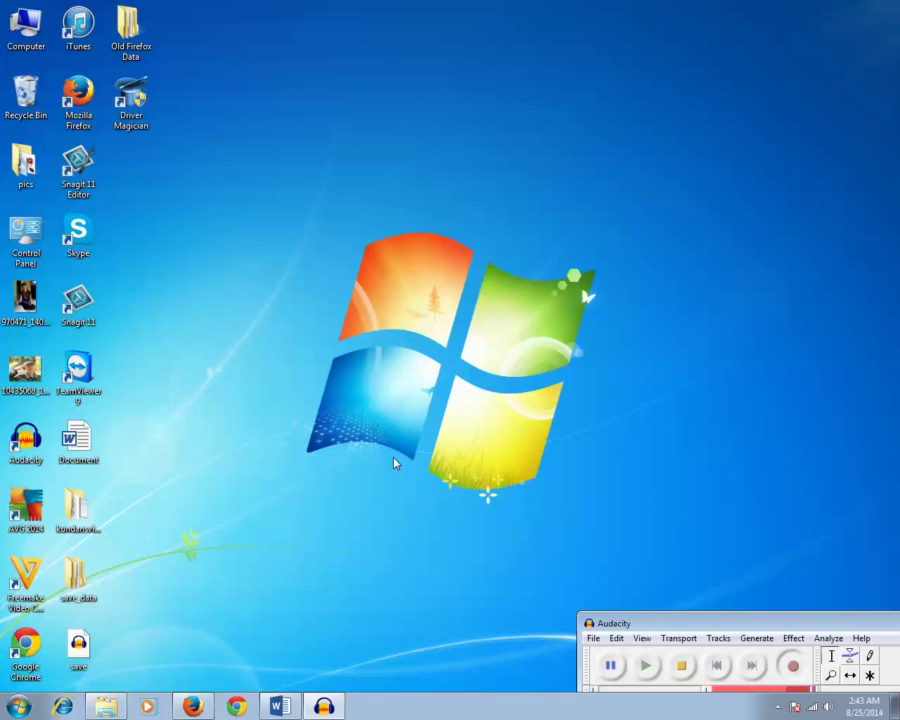
Bring up the Driver Magician website in Firefox, then minimize Firefox to reveal the desktop
{"action": "left_click", "coordinate": [194, 707]}
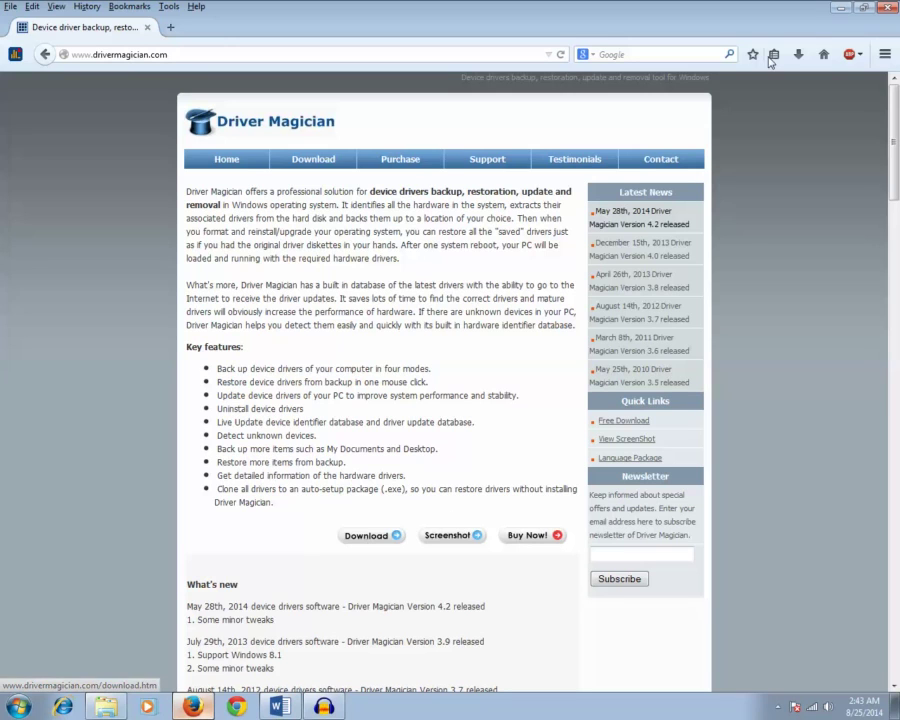
{"action": "left_click", "coordinate": [839, 9]}
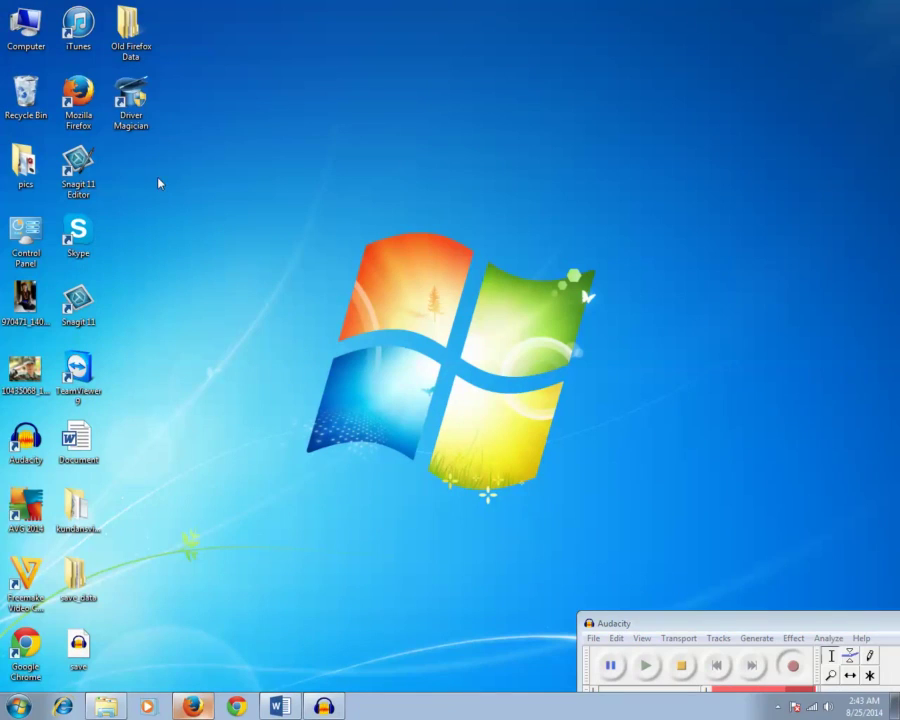
Start Driver Magician from its desktop shortcut and choose Register Later
{"action": "double_click", "coordinate": [138, 115]}
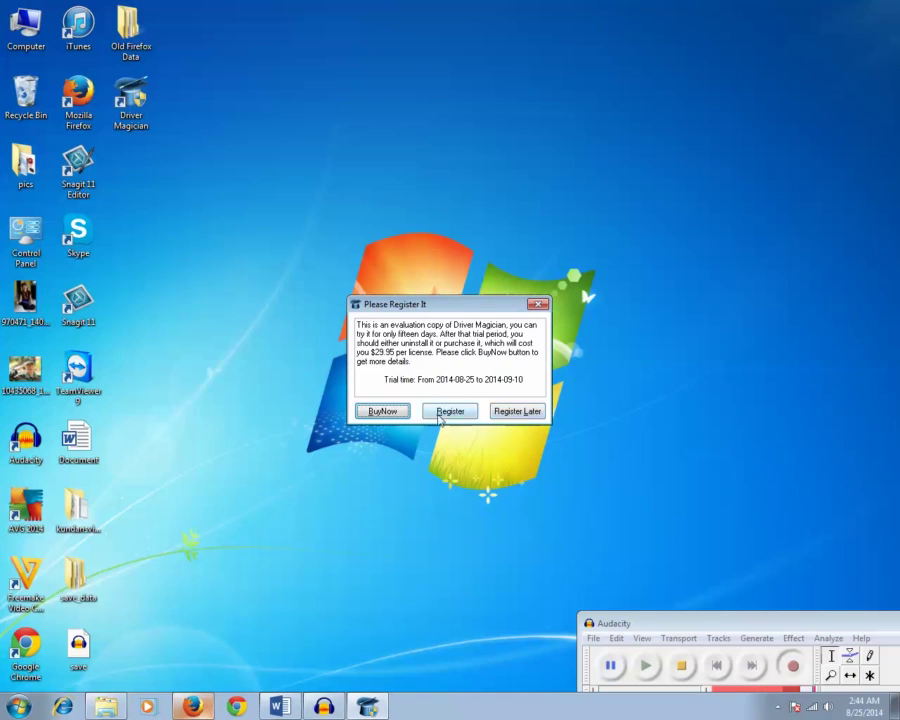
{"action": "left_click", "coordinate": [515, 413]}
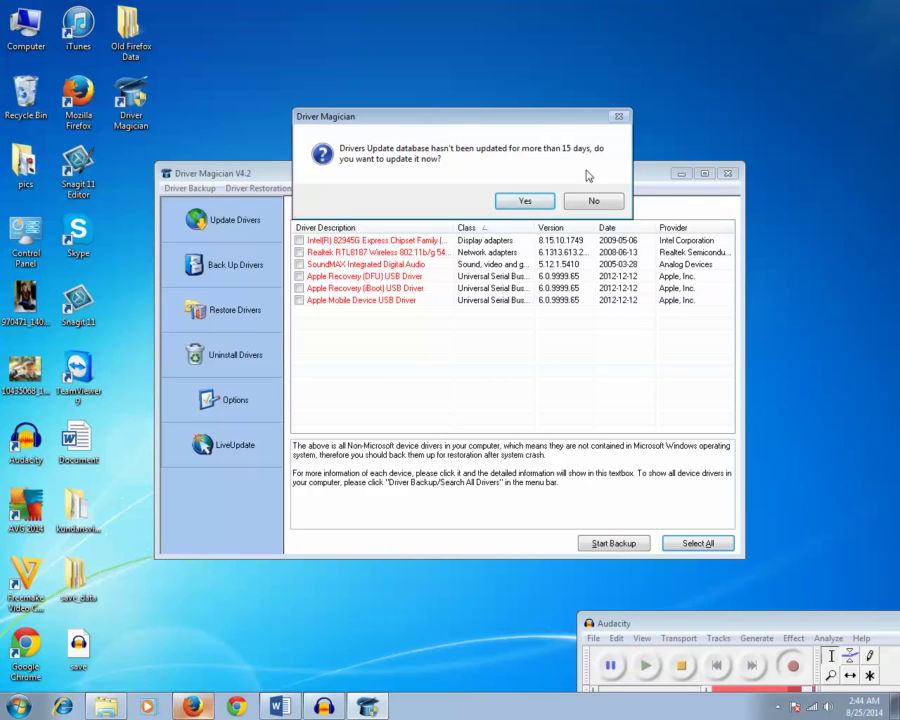
Skip the database update and back up SoundMAX Integrated Digital Audio to a Desktop folder
{"action": "left_click", "coordinate": [594, 202]}
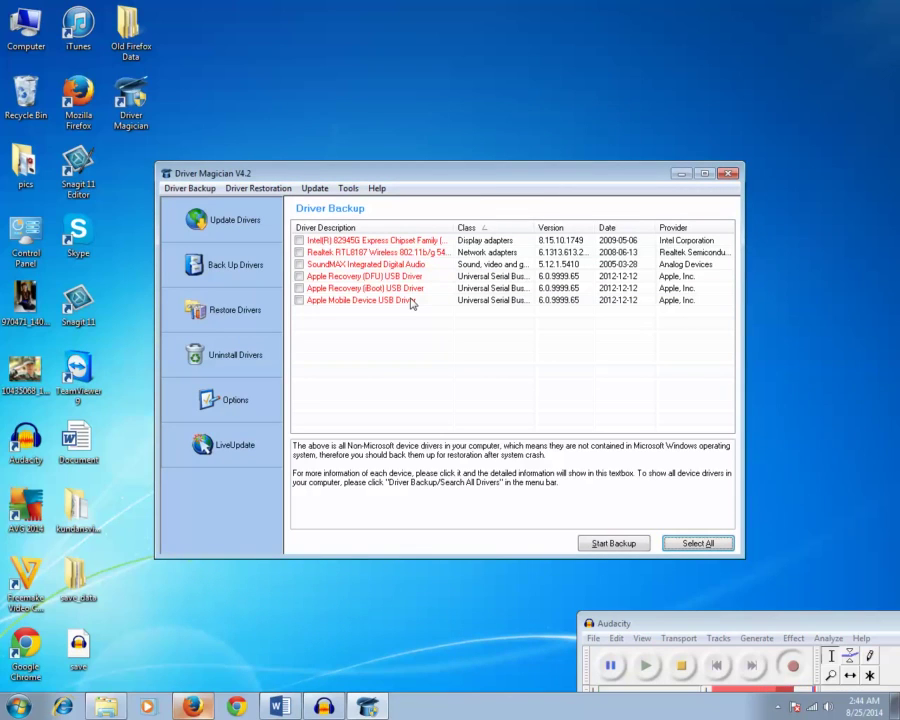
{"action": "left_click", "coordinate": [299, 264]}
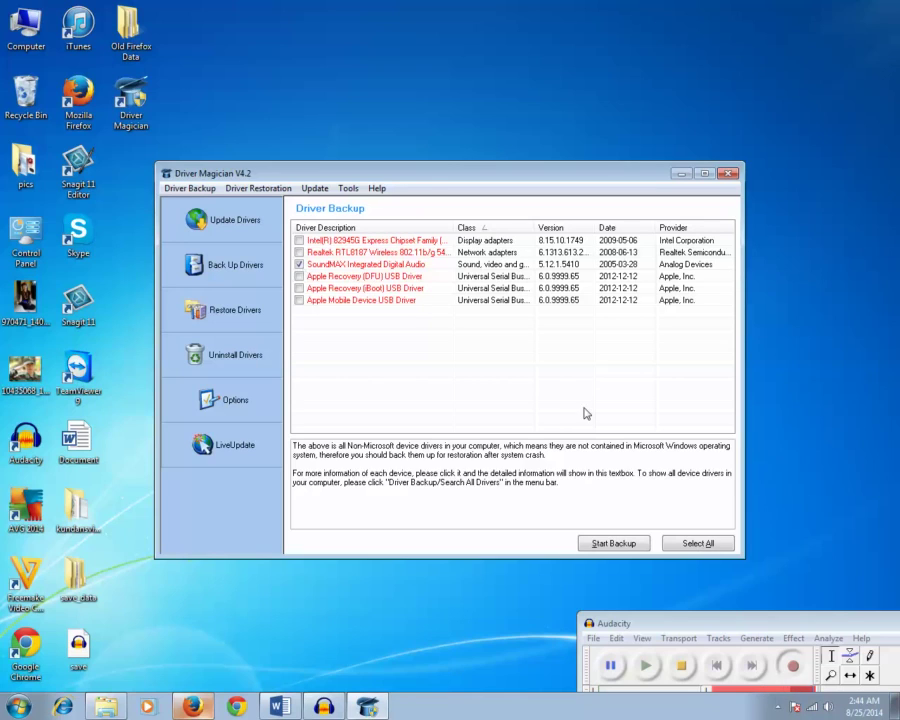
{"action": "left_click", "coordinate": [614, 546]}
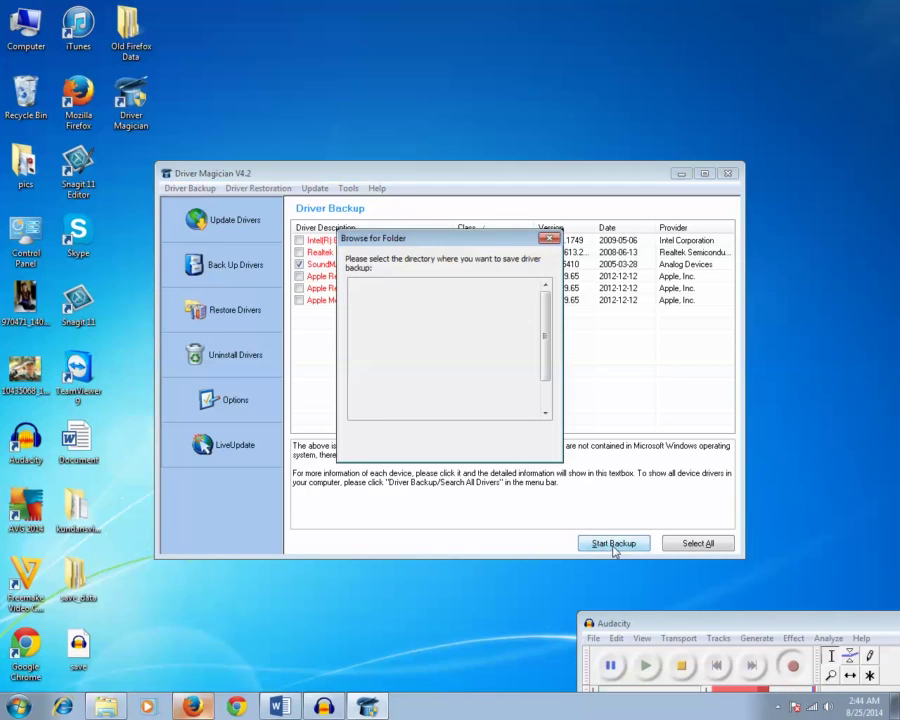
{"action": "left_click", "coordinate": [376, 288]}
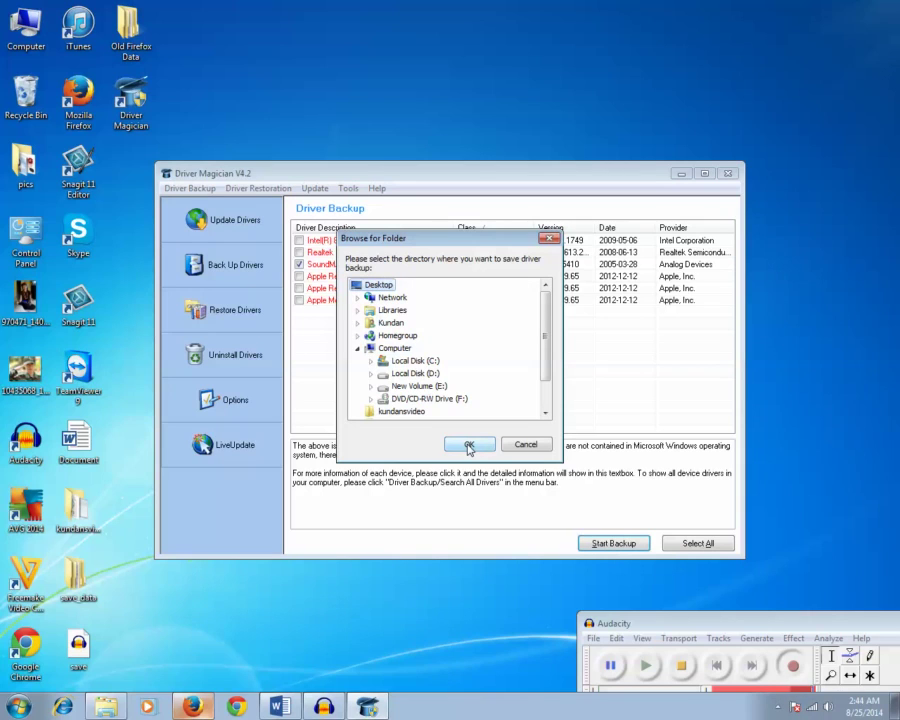
{"action": "left_click", "coordinate": [469, 446]}
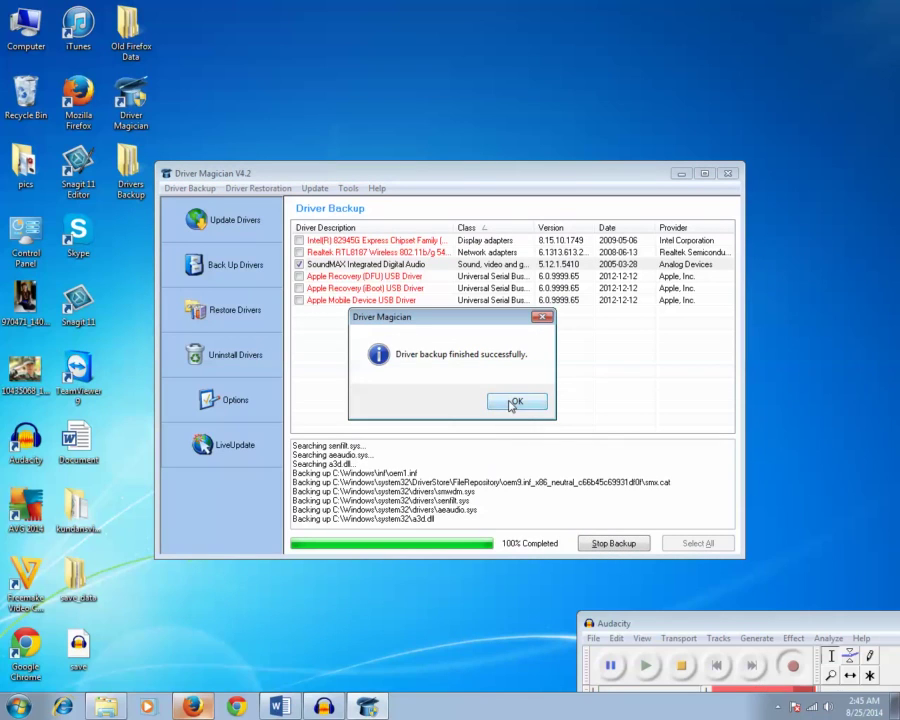
{"action": "left_click", "coordinate": [513, 402]}
{"action": "left_click", "coordinate": [681, 173]}
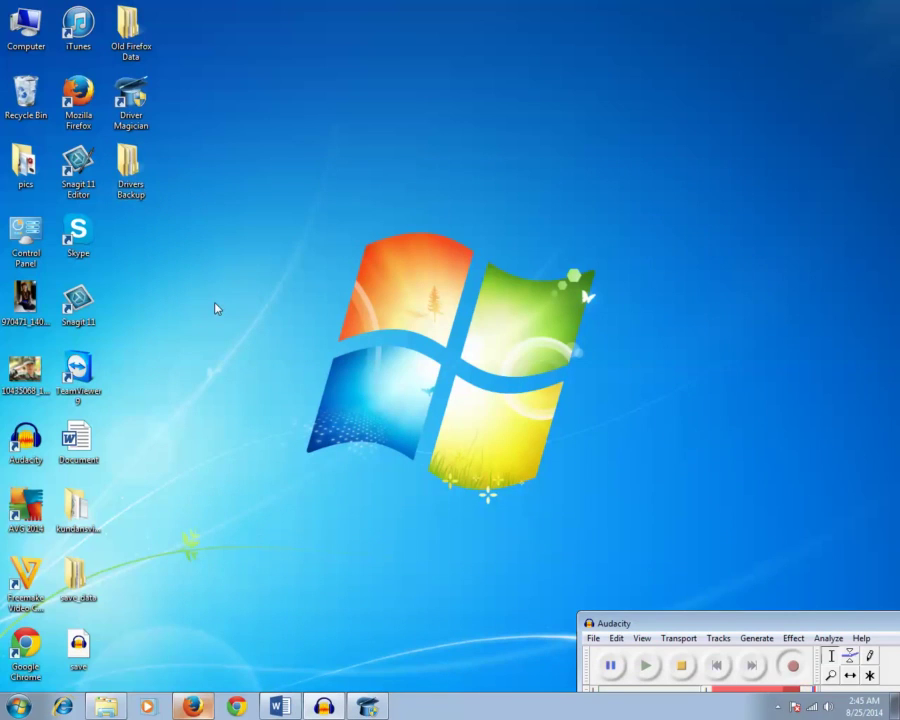
{"action": "double_click", "coordinate": [131, 175]}
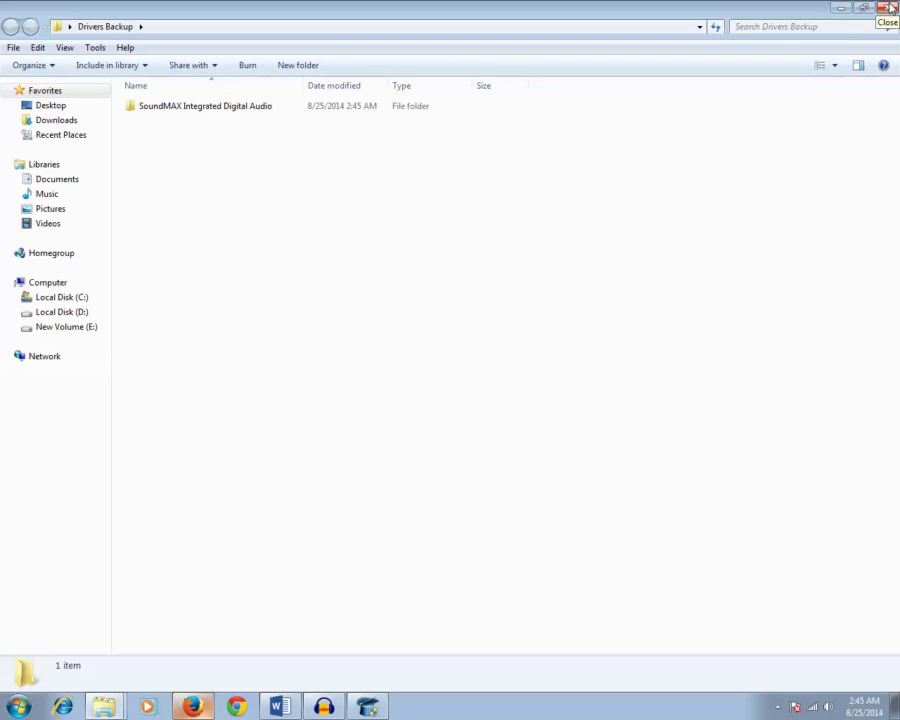
{"action": "left_click", "coordinate": [890, 8]}
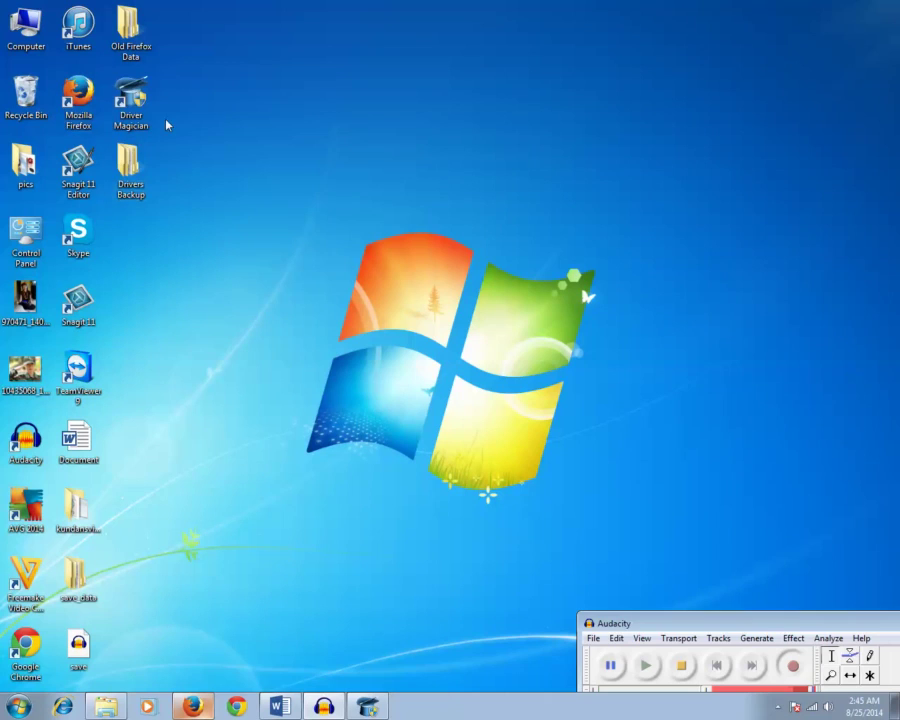
Relaunch Driver Magician, choose Register Later, and answer No to updating the database
{"action": "double_click", "coordinate": [131, 100]}
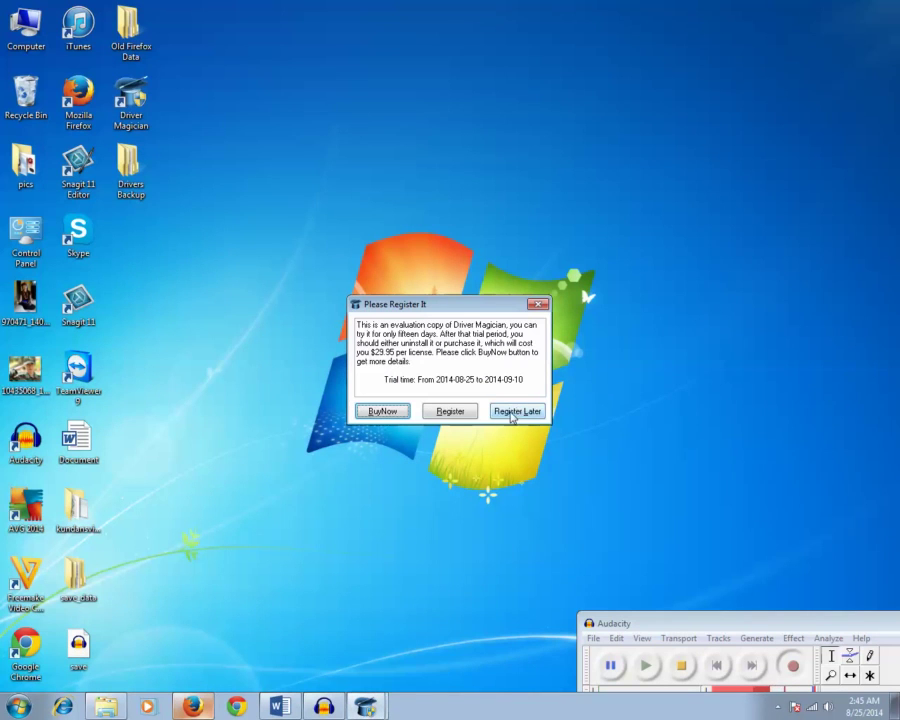
{"action": "left_click", "coordinate": [512, 412]}
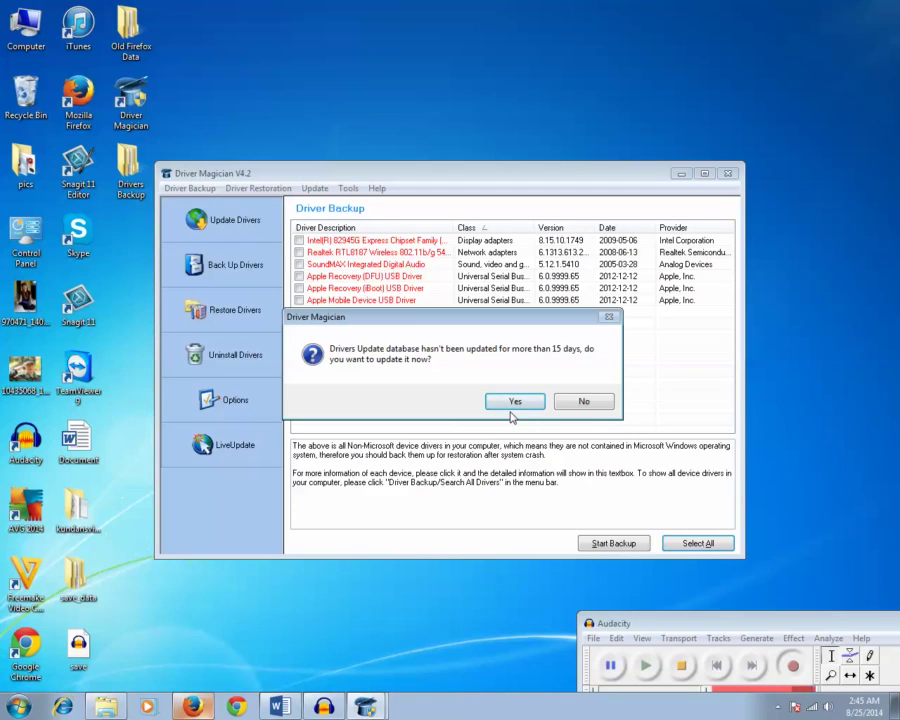
{"action": "left_click", "coordinate": [583, 401]}
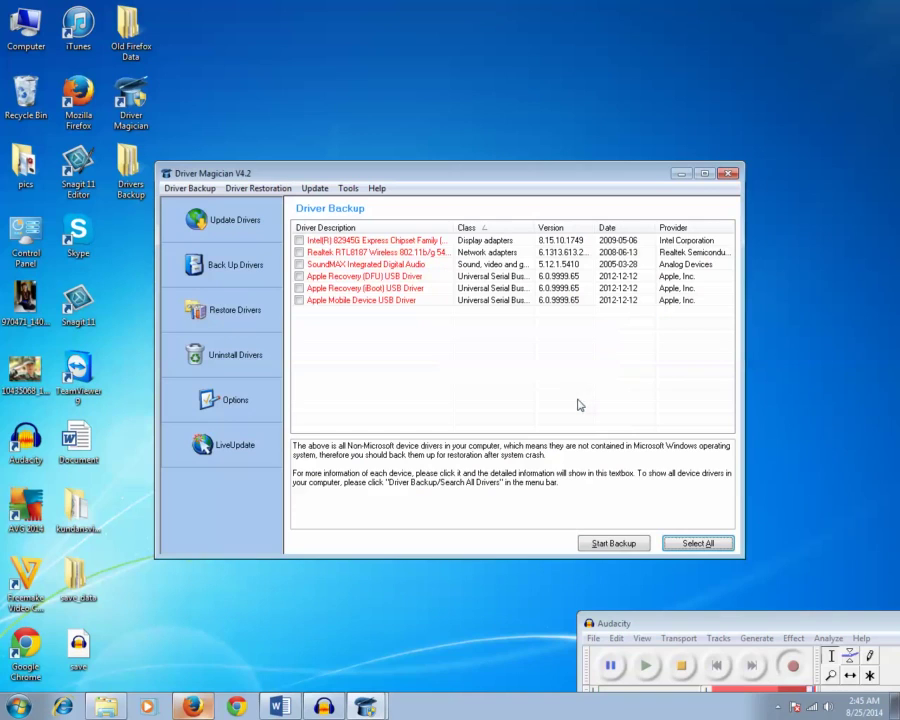
Open Restore Drivers from the desktop Drivers Backup folder and tick SoundMAX Integrated Digital Audio
{"action": "left_click", "coordinate": [238, 318]}
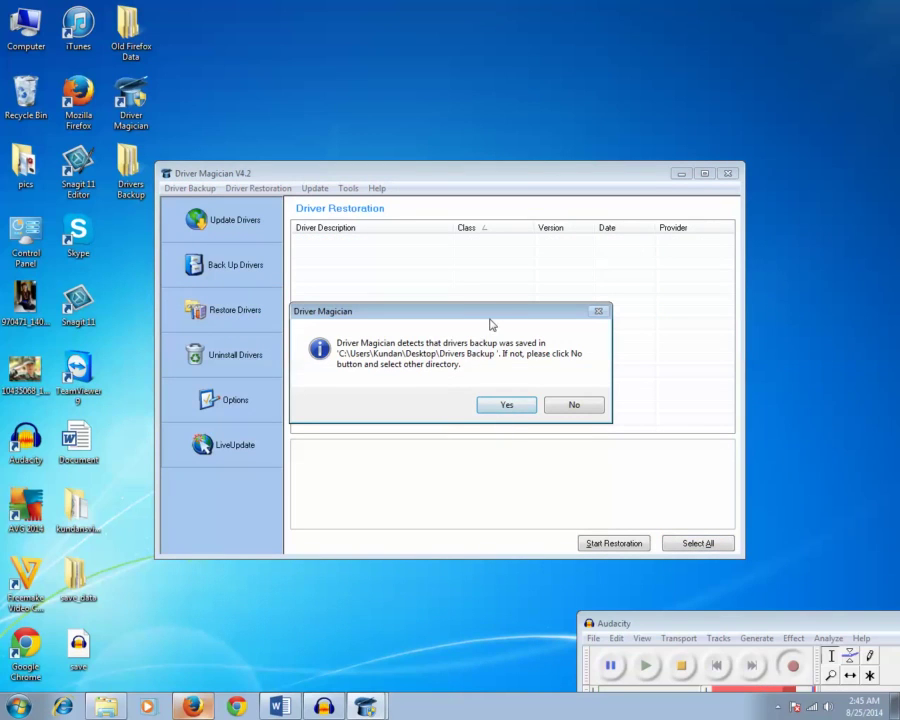
{"action": "left_click_drag", "start_coordinate": [491, 322], "coordinate": [503, 314]}
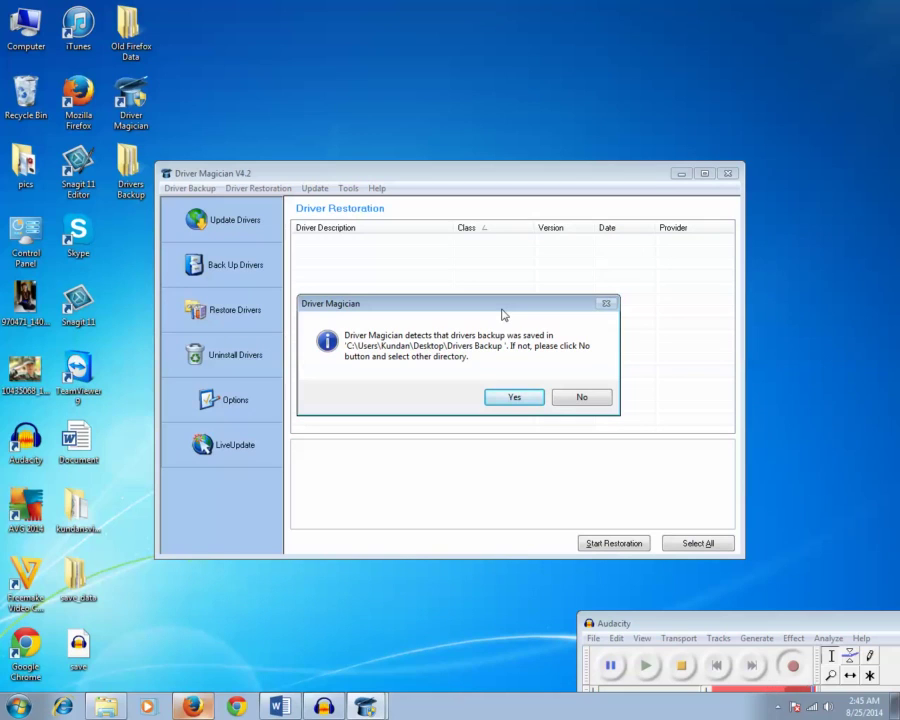
{"action": "left_click", "coordinate": [510, 398]}
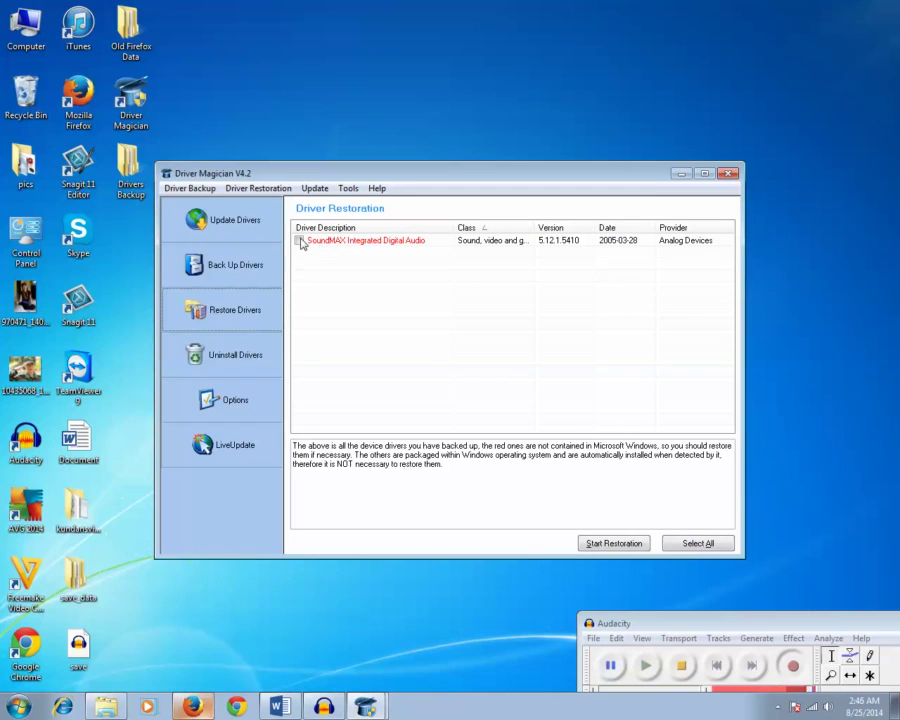
{"action": "left_click", "coordinate": [299, 241]}
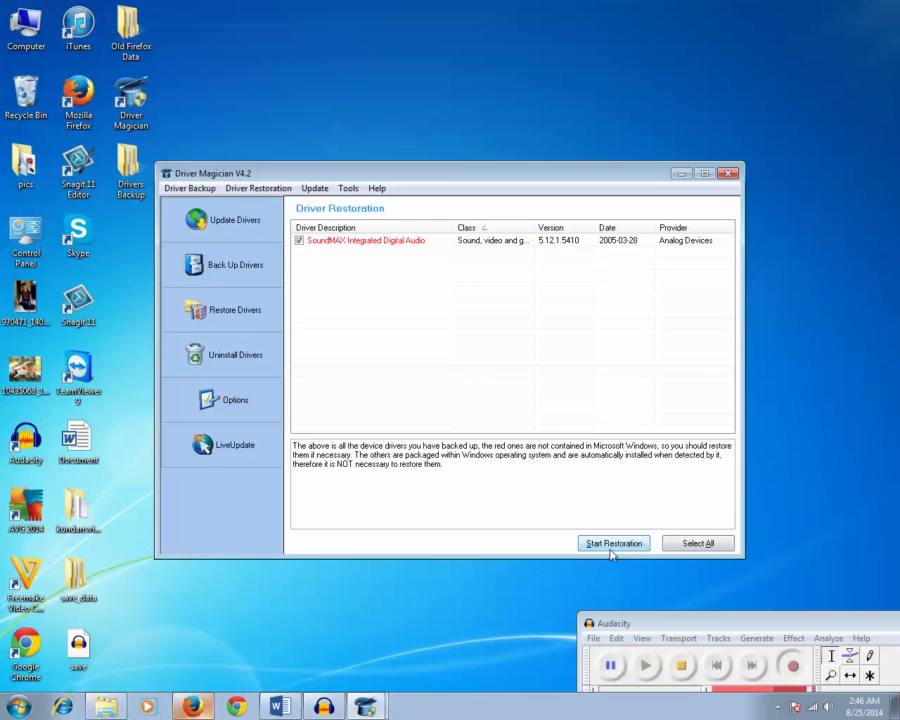